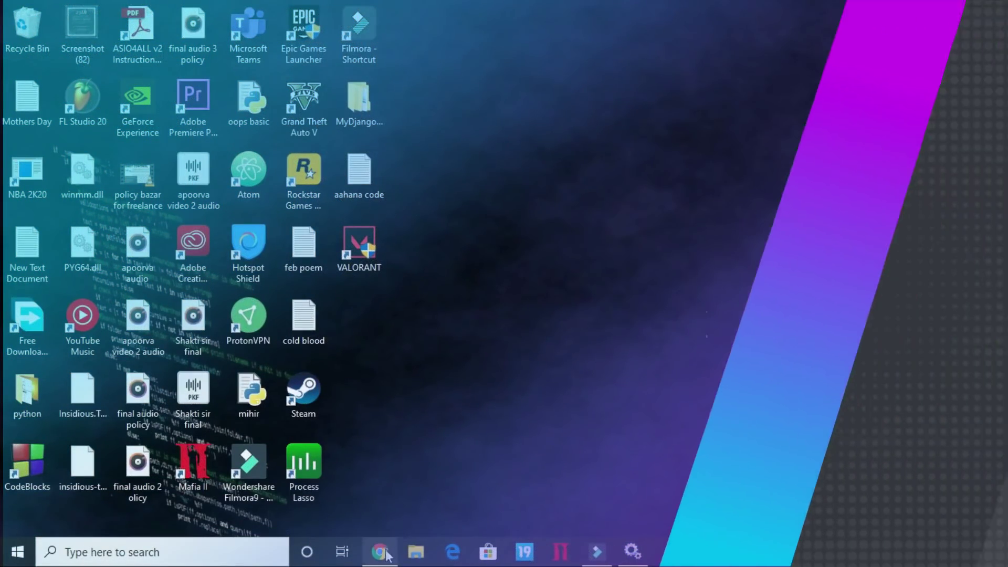
Bring up the clean boot tutorial video and scroll through it.
left_click(380, 552)
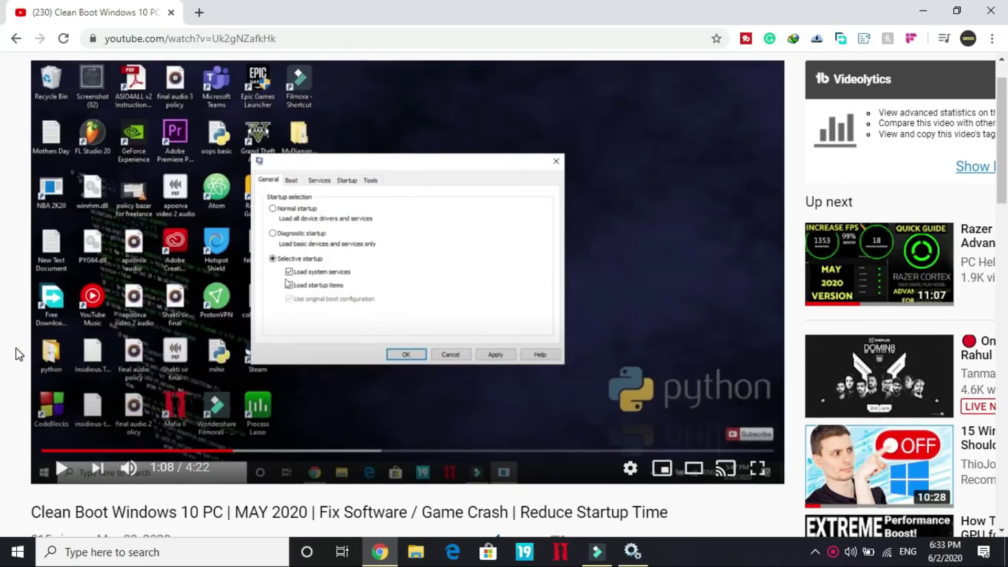
scroll(15, 347, "up", 1)
scroll(373, 266, "down", 1)
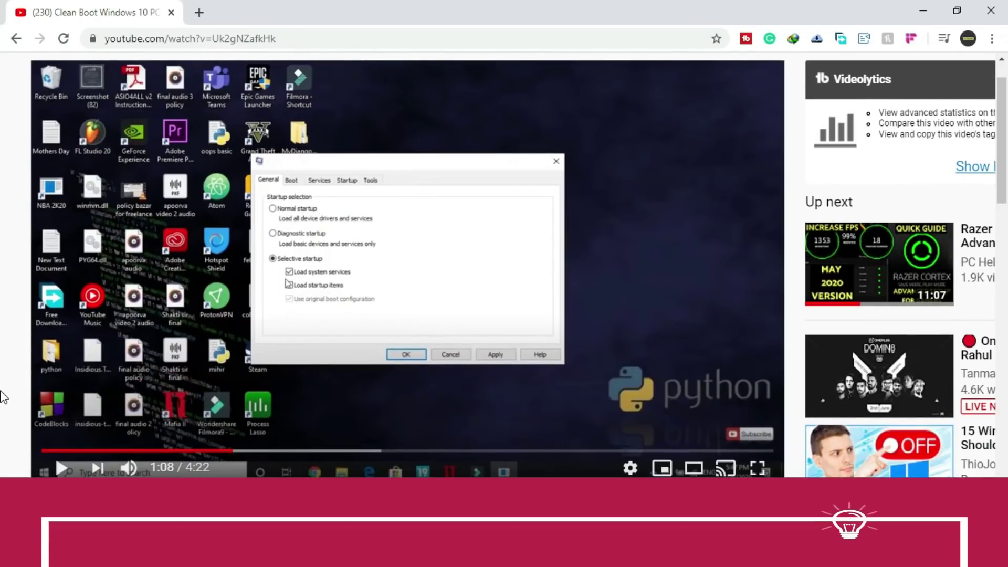
scroll(64, 206, "down", 2)
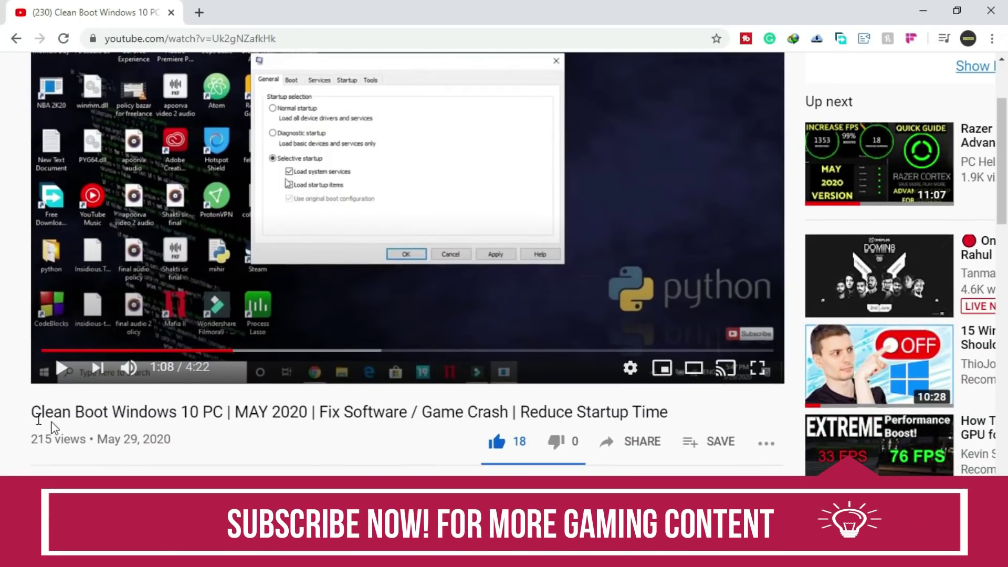
scroll(59, 415, "up", 2)
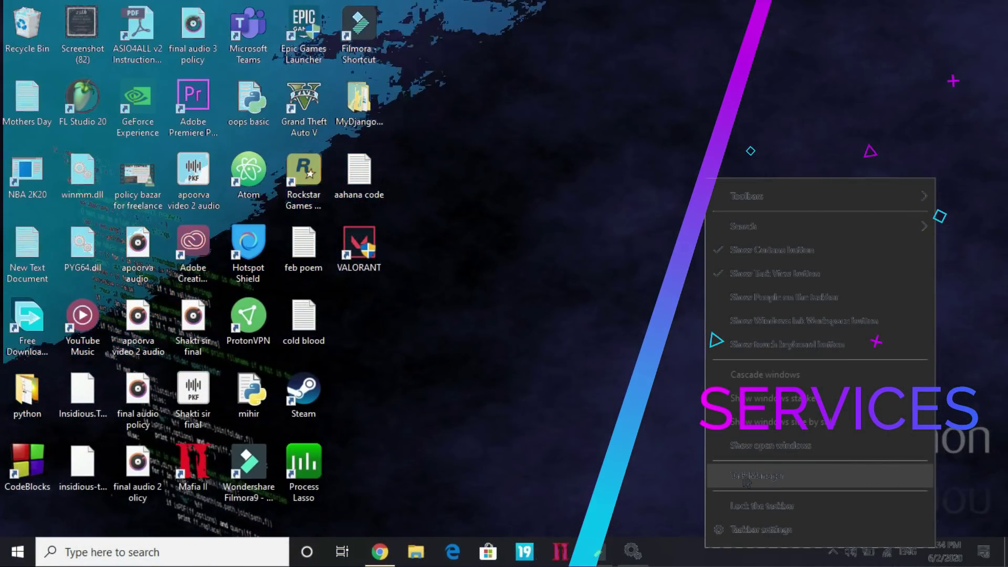
Open the list of running processes and enlarge it to fill the screen.
left_click(745, 477)
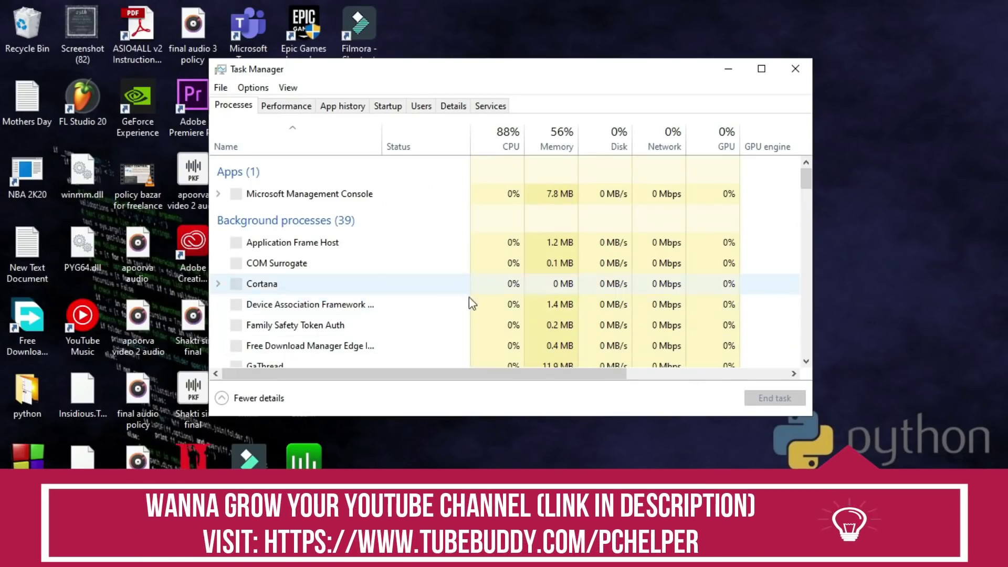
scroll(431, 313, "down", 10)
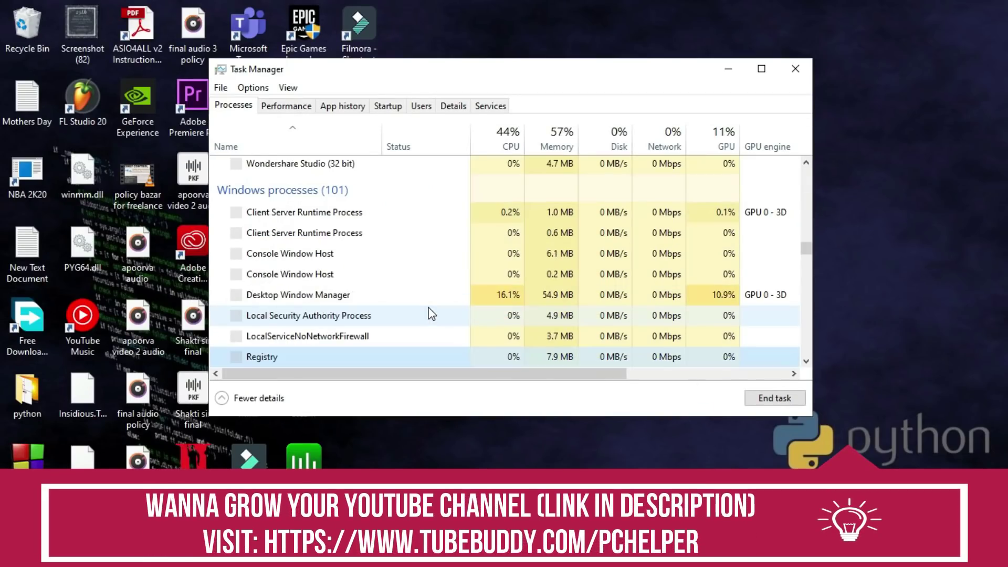
scroll(431, 314, "up", 4)
scroll(431, 313, "down", 4)
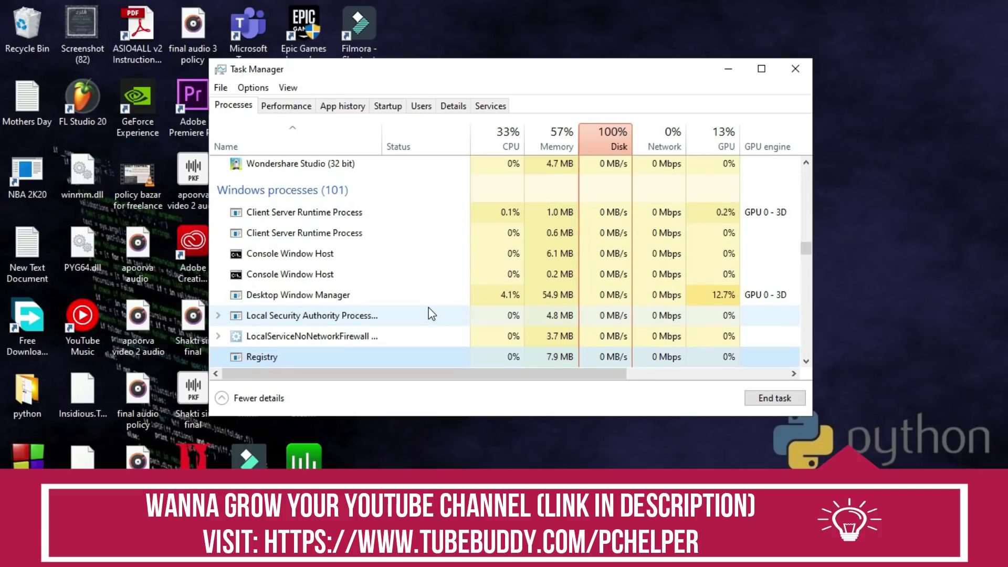
left_click(760, 70)
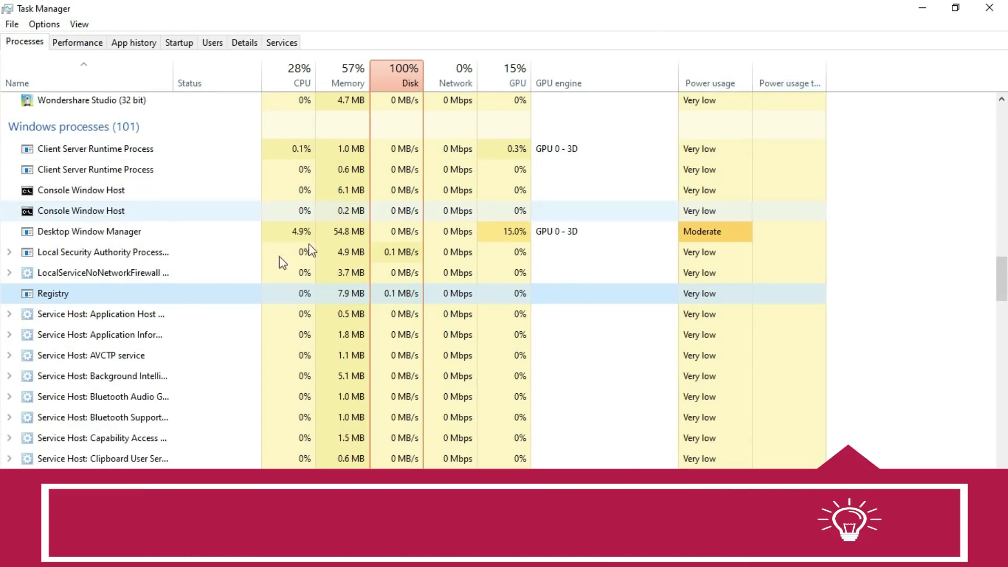
scroll(178, 306, "up", 4)
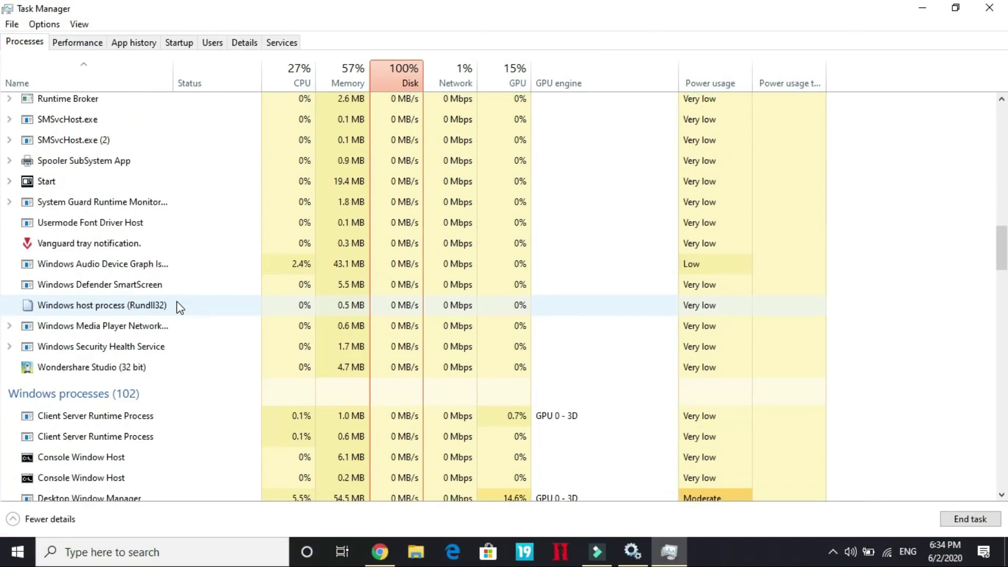
Inspect the Vanguard tray notification process without acting on it, then close the processes window.
left_click(88, 247)
right_click(107, 245)
key("Escape")
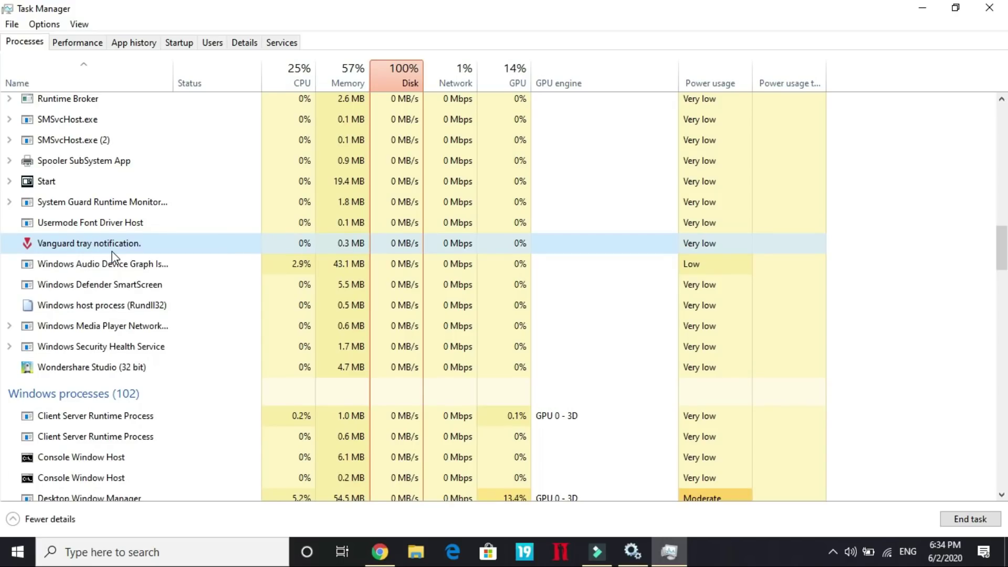
scroll(112, 257, "up", 6)
scroll(200, 173, "up", 10)
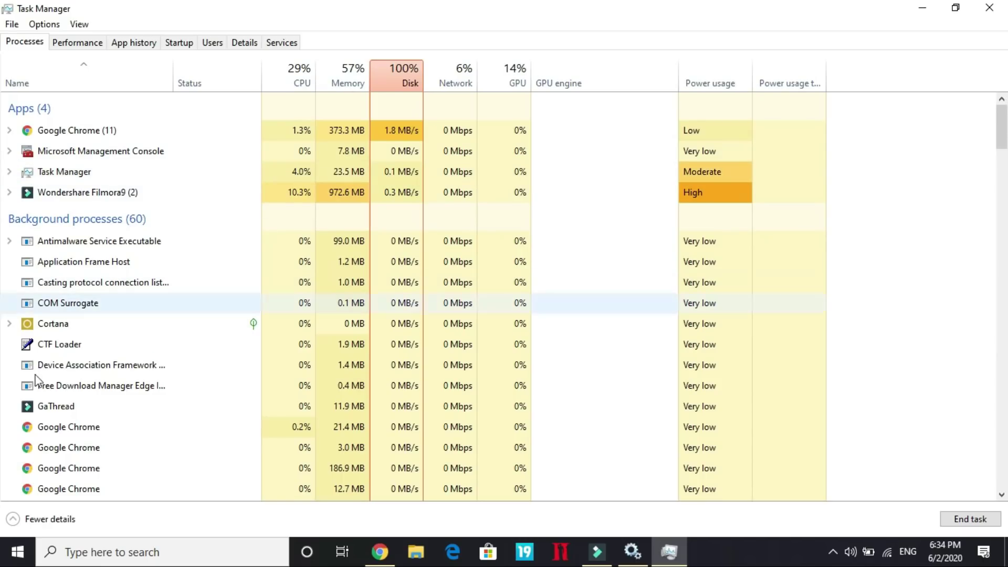
scroll(90, 332, "down", 3)
scroll(90, 331, "down", 12)
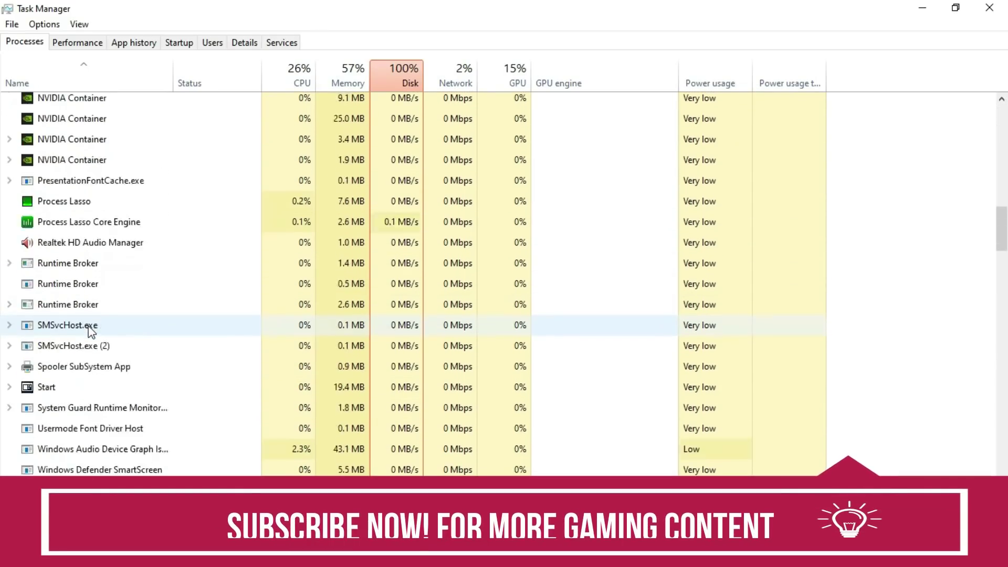
scroll(266, 283, "down", 5)
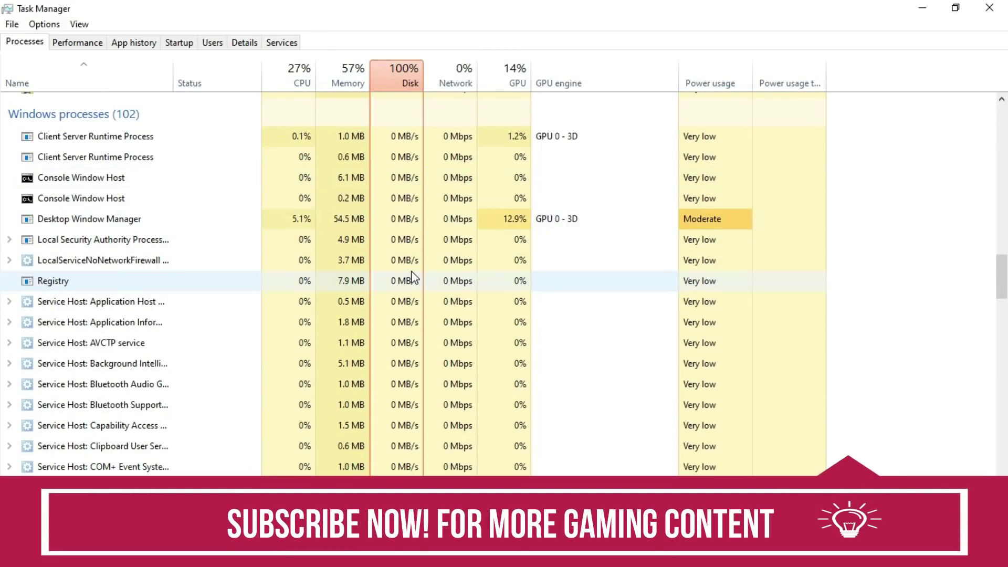
left_click(1000, 7)
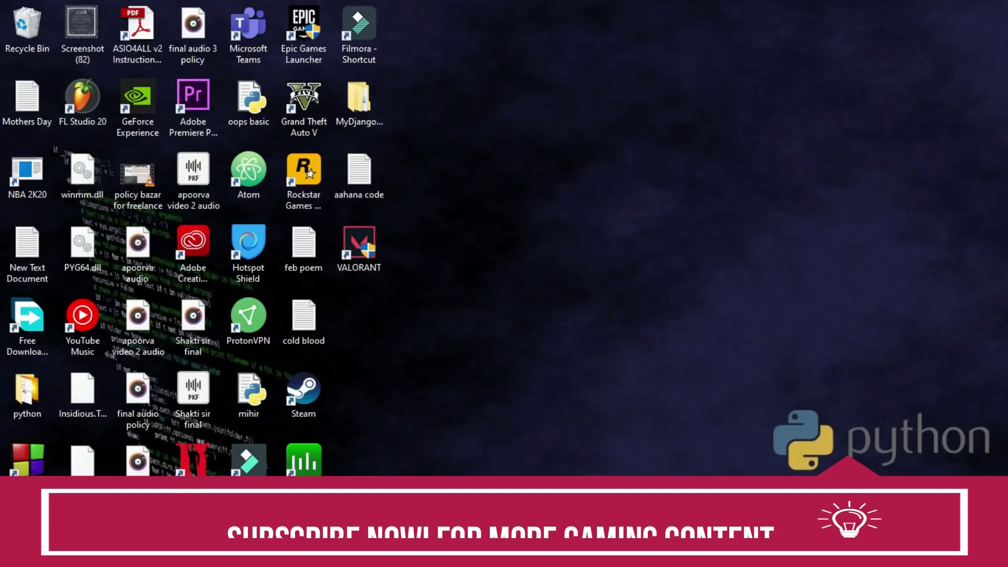
Search for 'servic' and launch the Services app.
key("super+s")
type("servic")
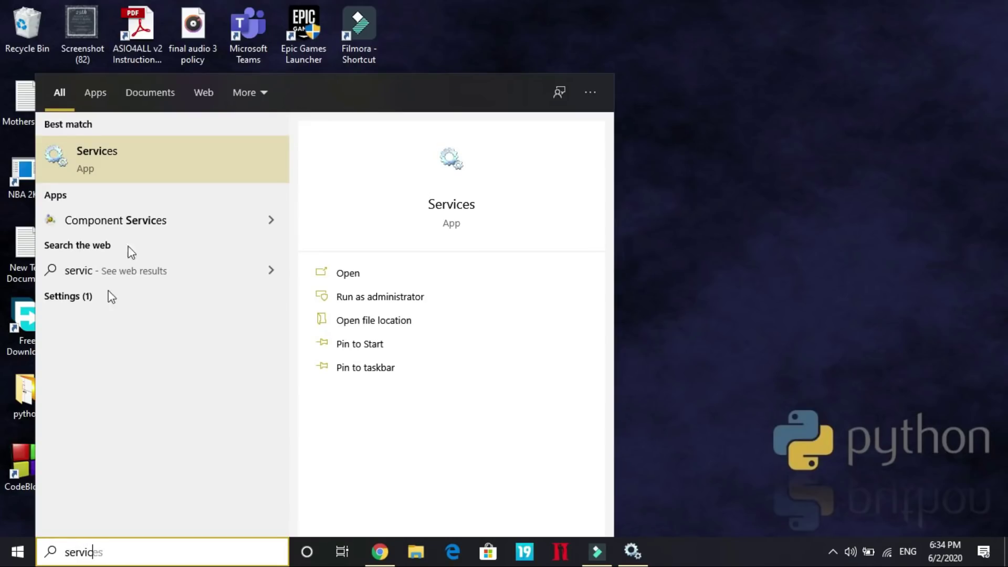
left_click(197, 162)
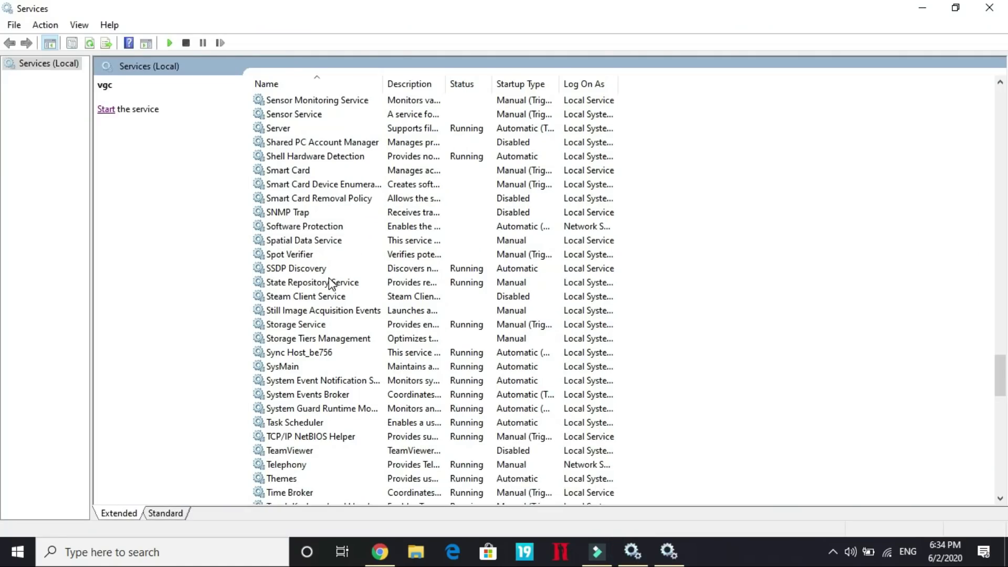
Change the vgc service's startup type to Automatic, apply, and confirm with OK.
left_click(389, 240)
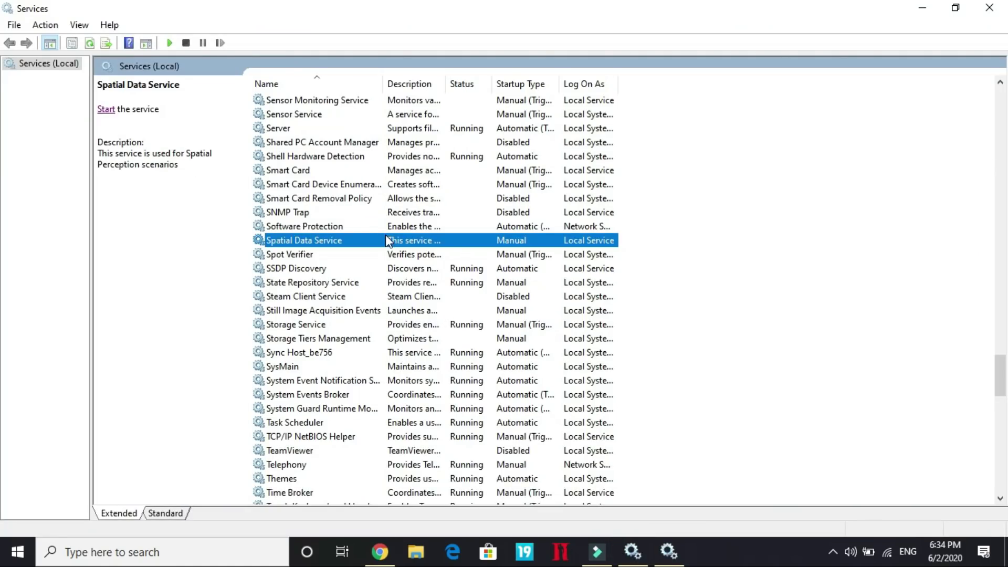
key("v")
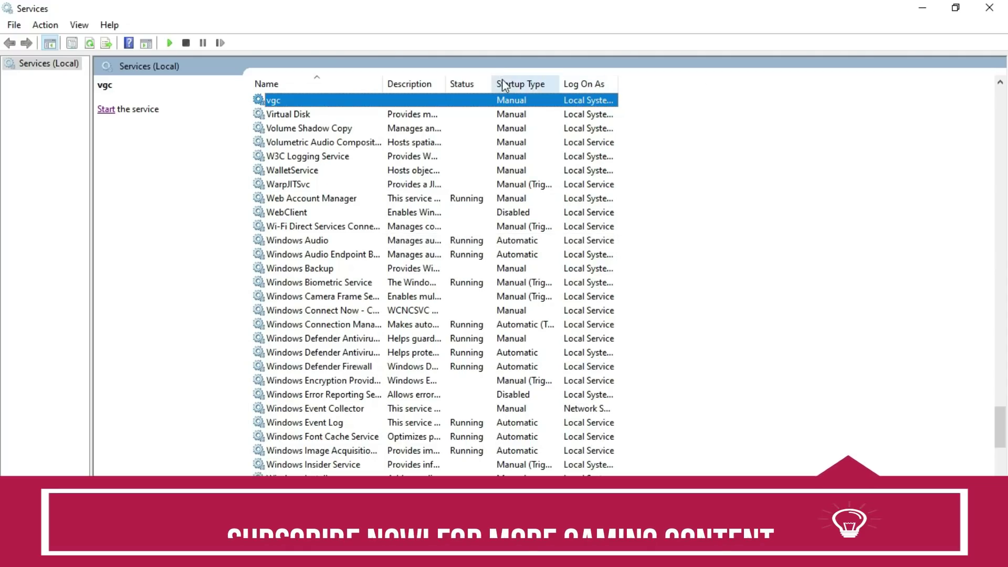
right_click(285, 107)
left_click(315, 241)
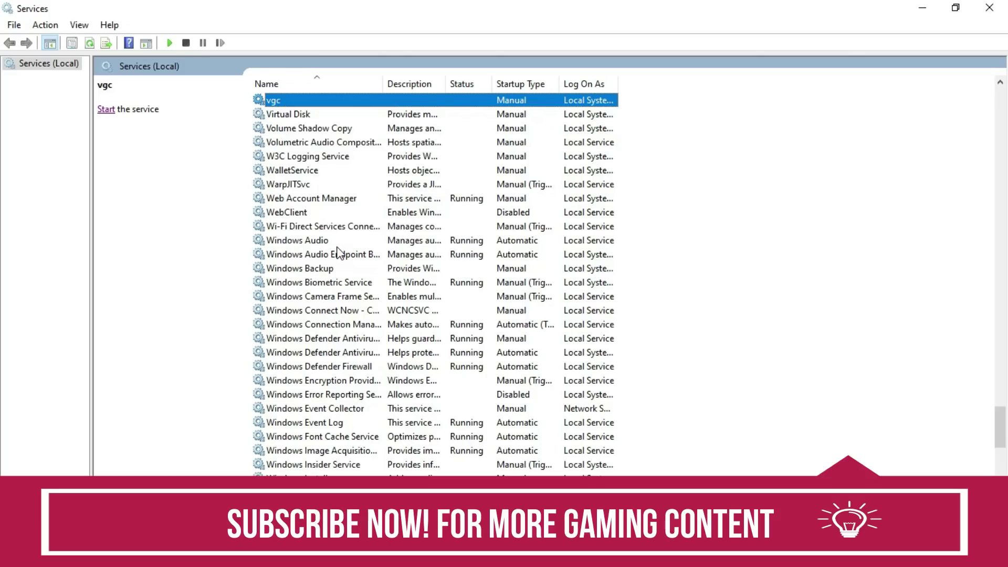
left_click(509, 257)
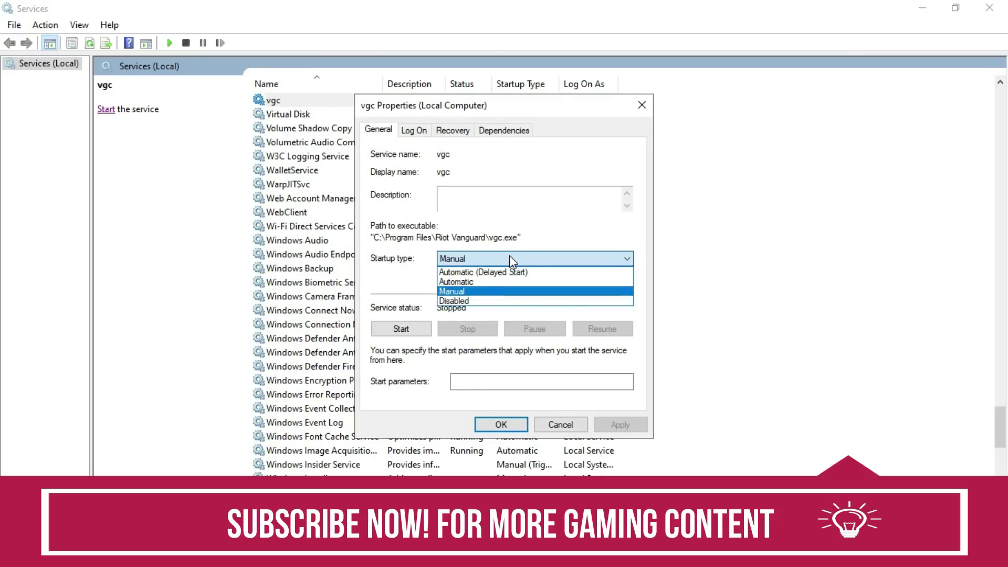
left_click(485, 291)
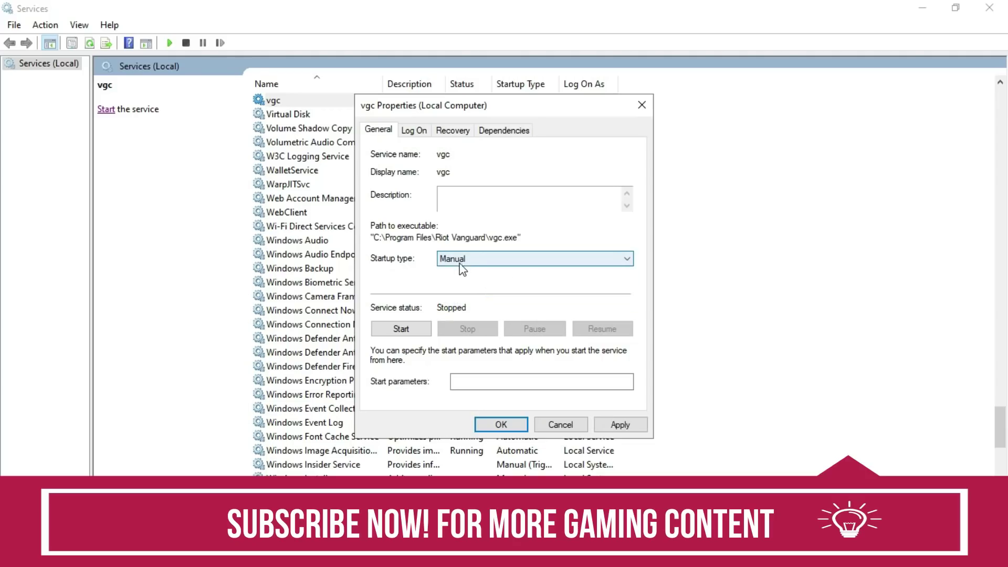
left_click(499, 259)
left_click(457, 282)
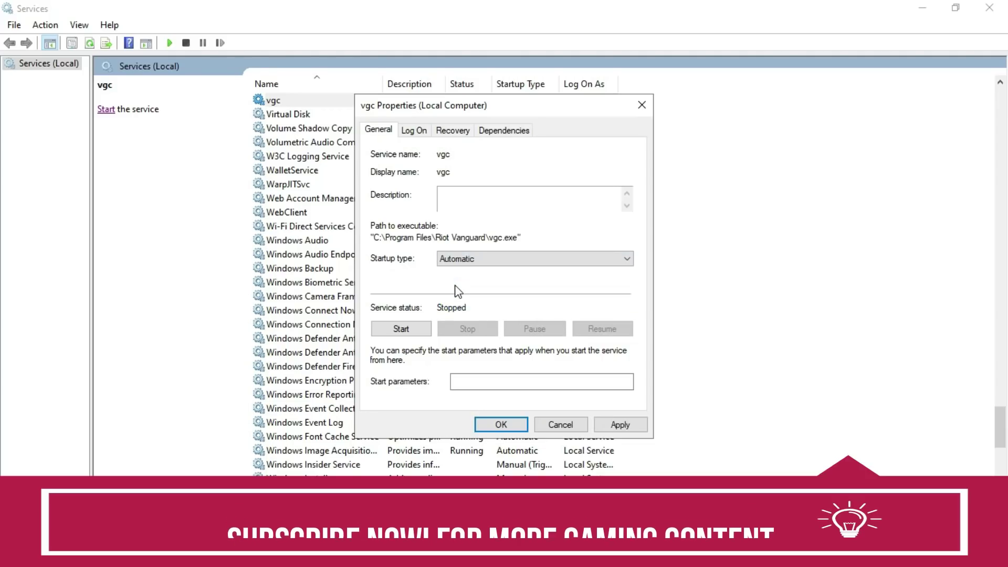
left_click(622, 423)
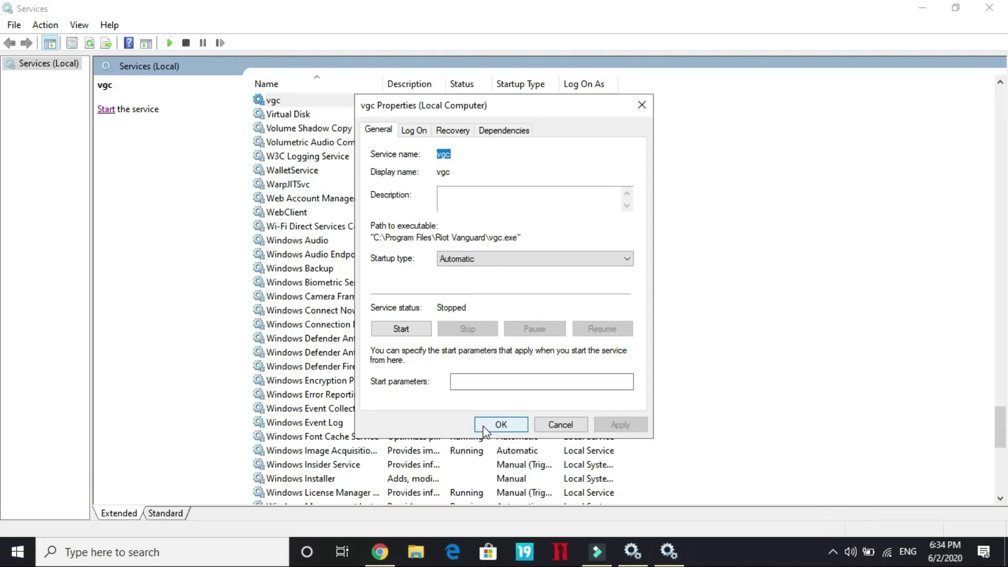
left_click(484, 425)
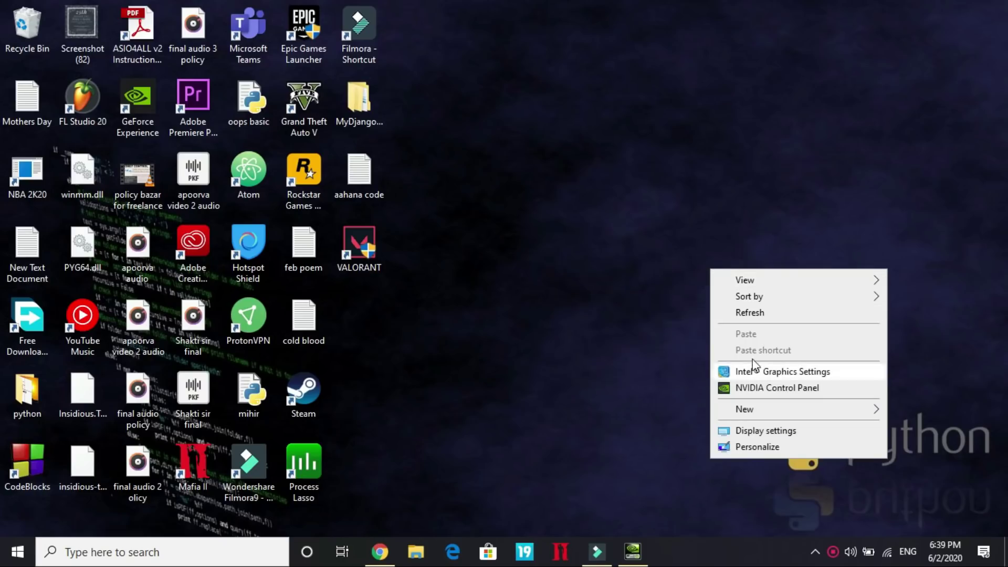
In NVIDIA Control Panel's program settings, pick Valorant and choose the High-performance NVIDIA processor.
left_click(757, 389)
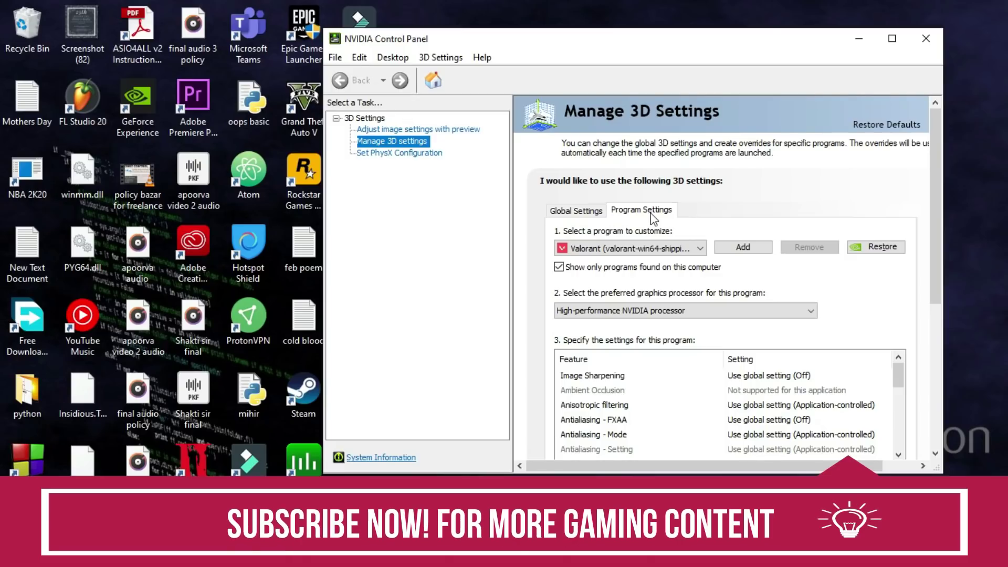
left_click(700, 249)
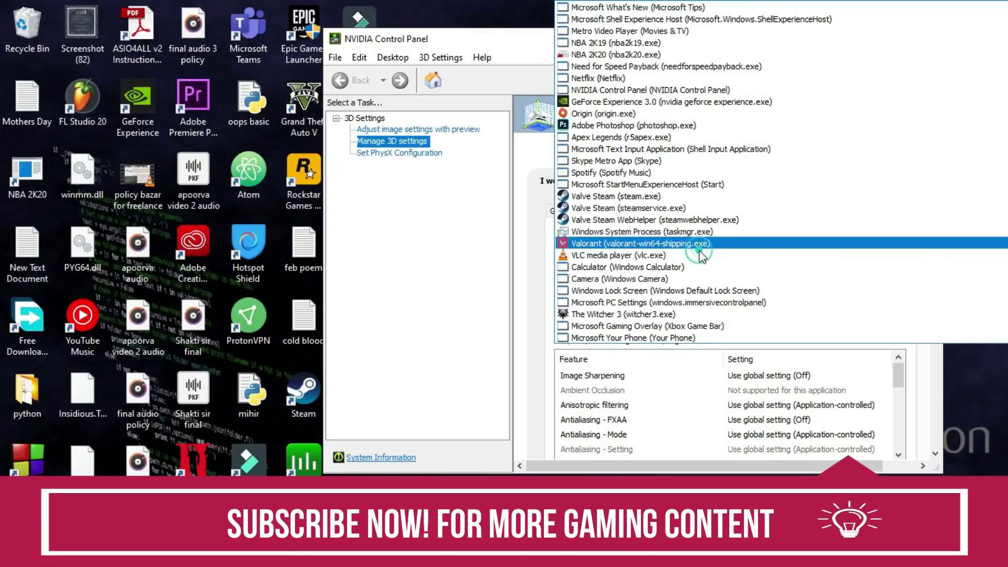
left_click(668, 244)
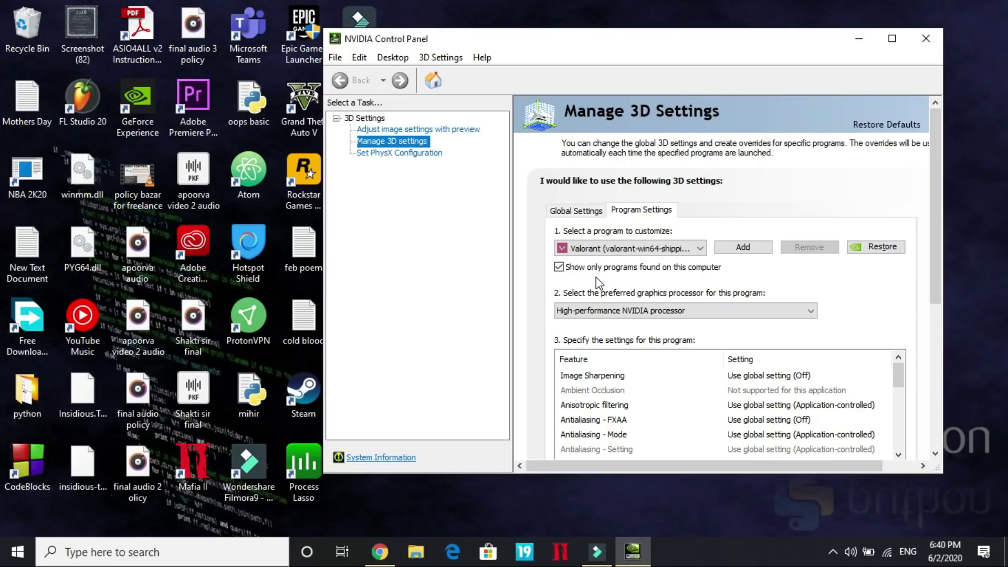
scroll(598, 278, "down", 1)
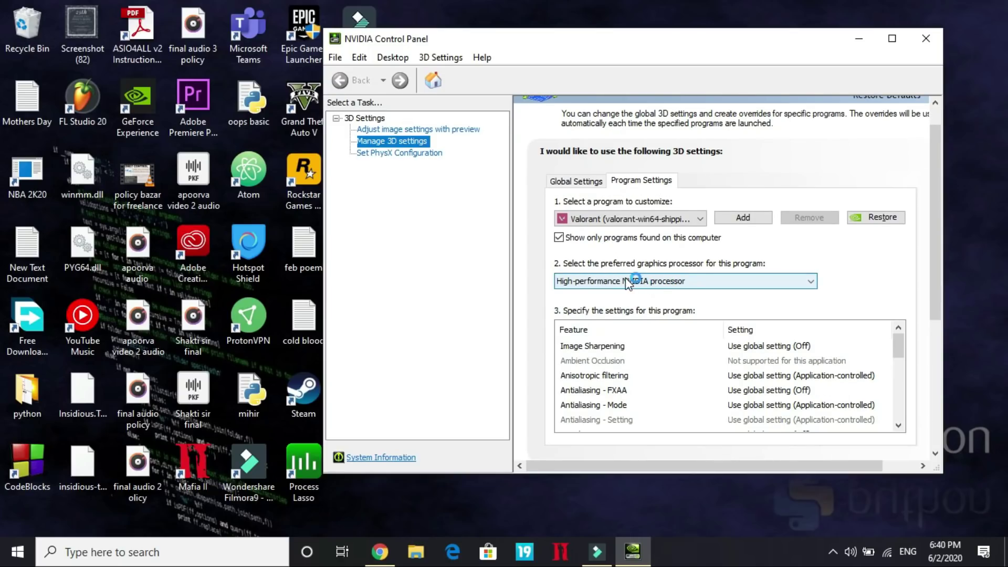
left_click(657, 282)
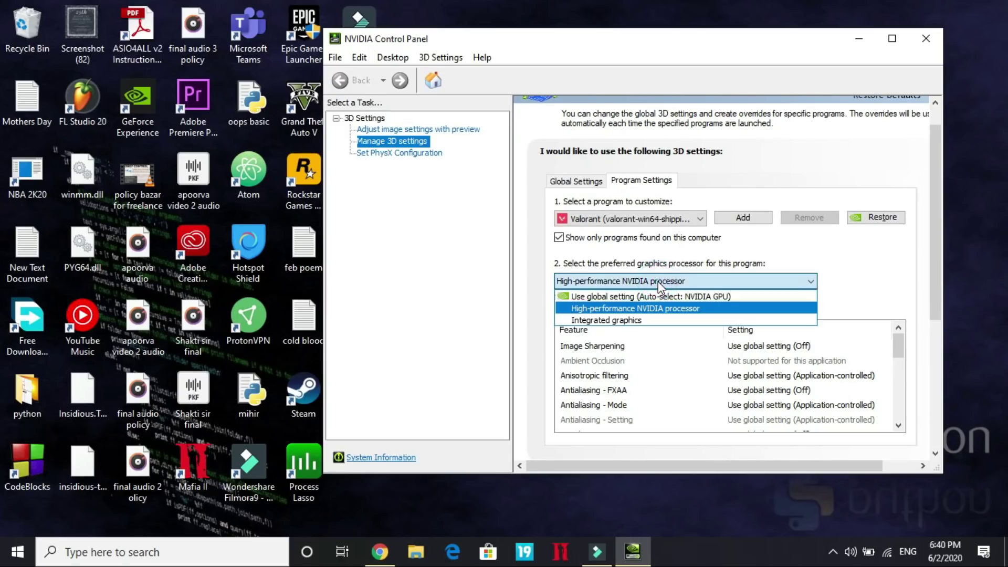
left_click(620, 308)
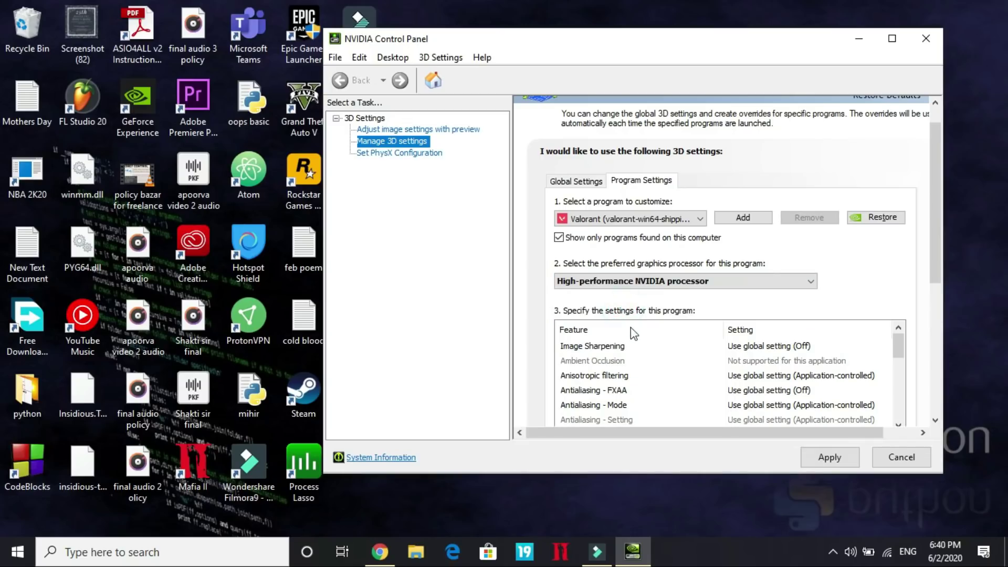
Set Valorant's Power management mode to Prefer maximum performance.
scroll(634, 342, "down", 2)
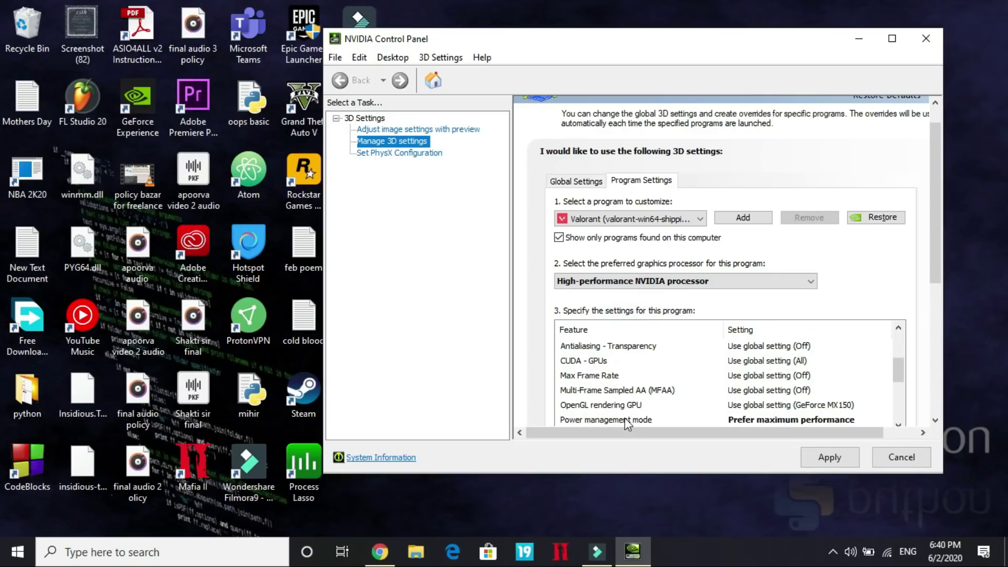
left_click(807, 420)
left_click(806, 420)
left_click(806, 423)
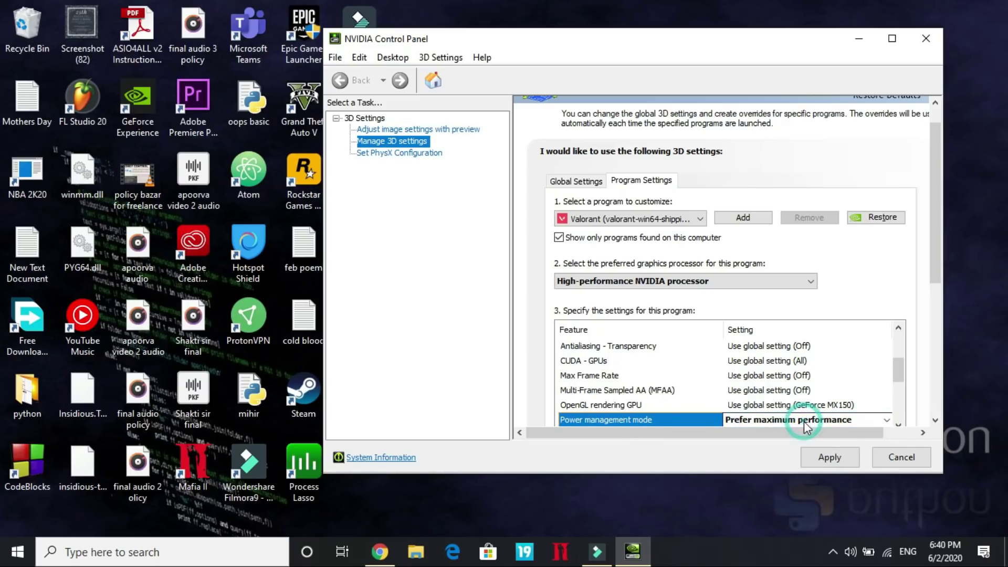